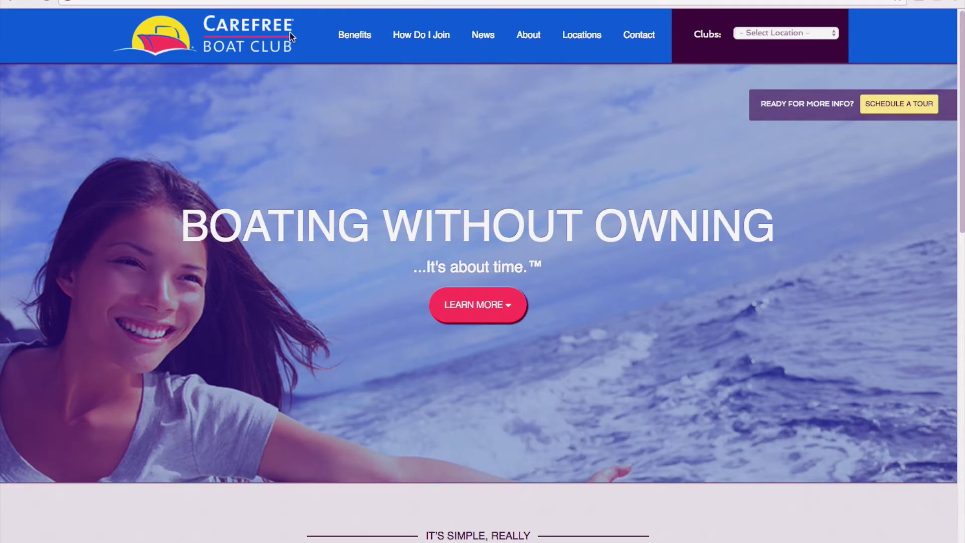
Step: Pick Black Rock, CT from the footer's Clubs Select Location list
scroll(370, 134, "down", 15)
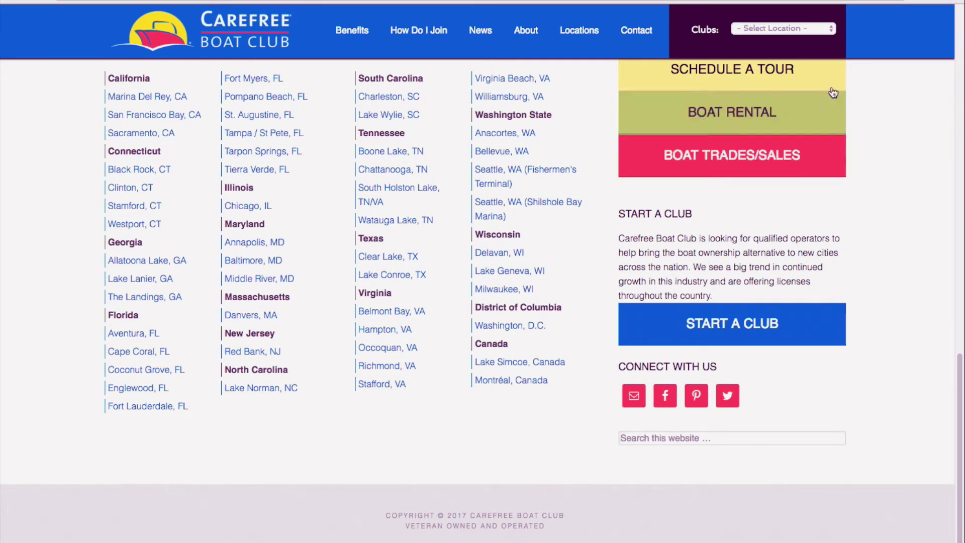
left_click(824, 33)
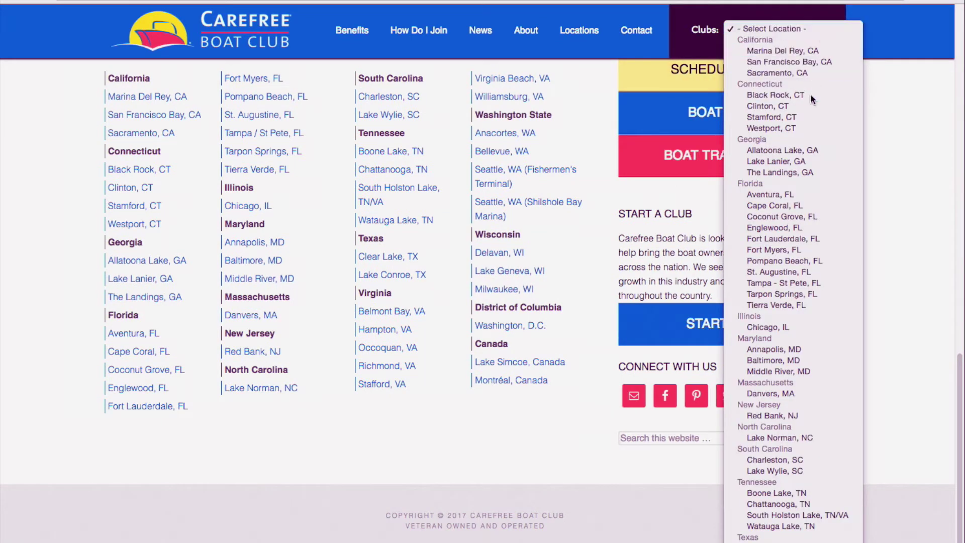
left_click(811, 93)
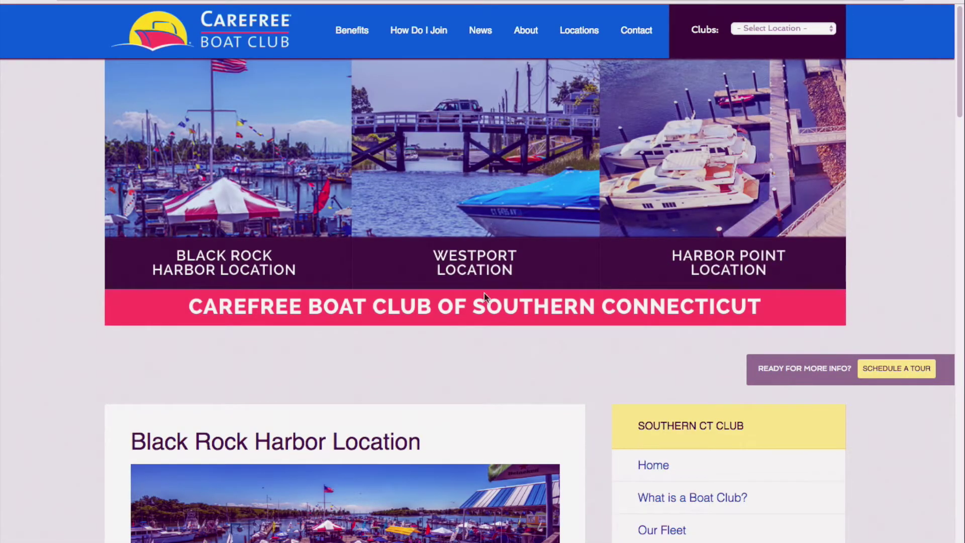
Step: Scroll through the Black Rock Harbor Location page, then return home via the Carefree Boat Club logo
scroll(740, 145, "down", 7)
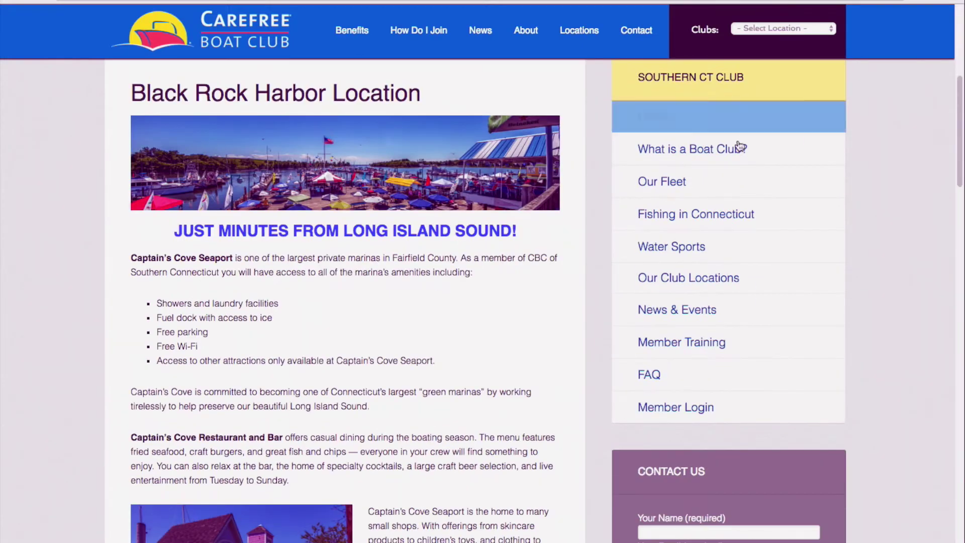
scroll(675, 373, "down", 8)
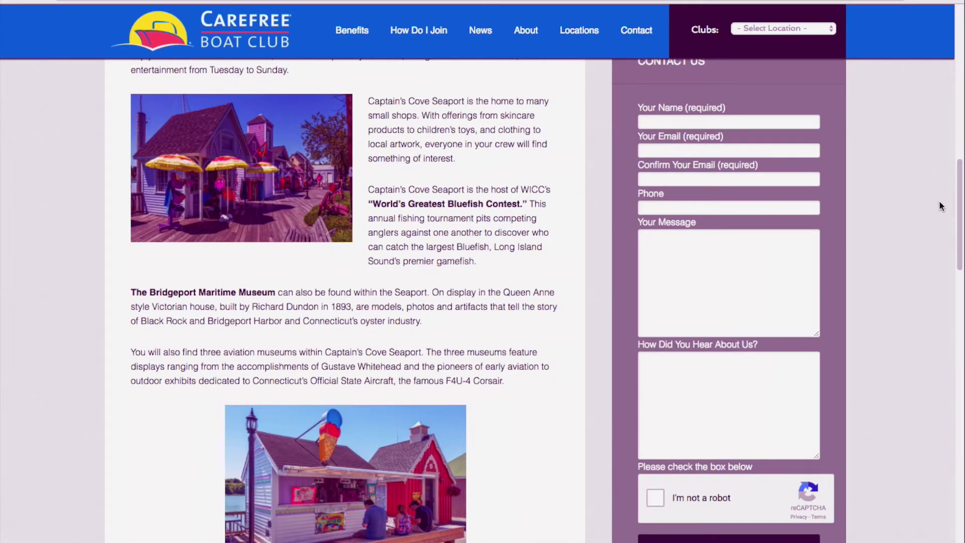
scroll(942, 206, "down", 12)
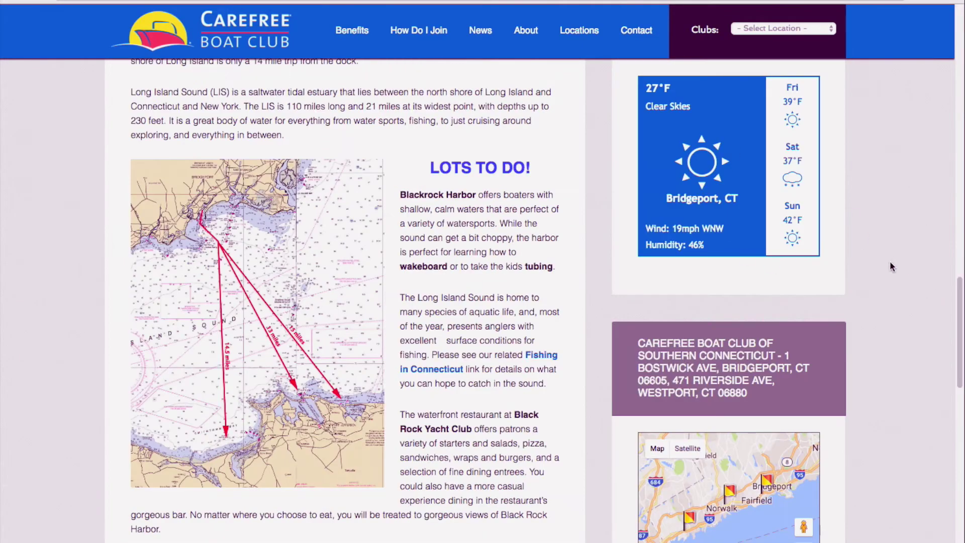
left_click_drag(961, 285, 960, 300)
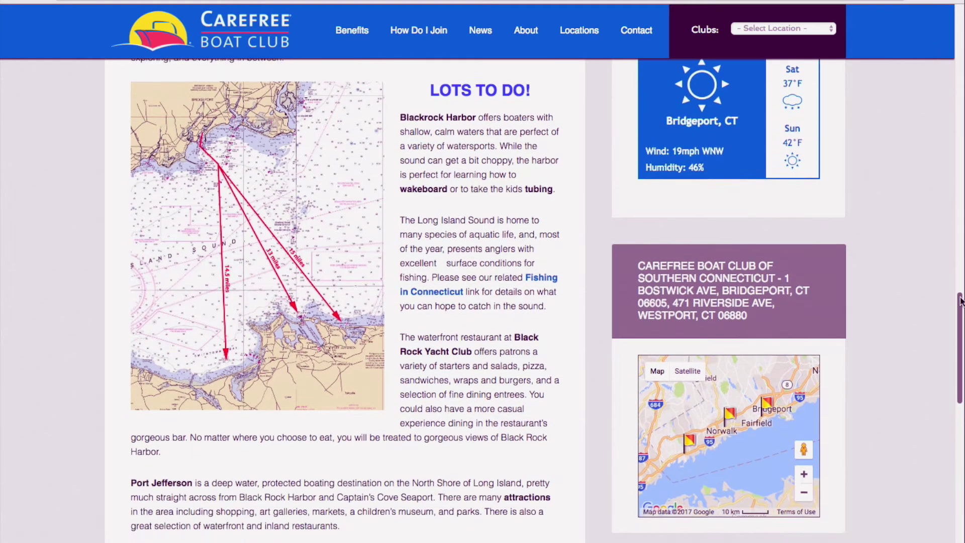
scroll(961, 301, "down", 3)
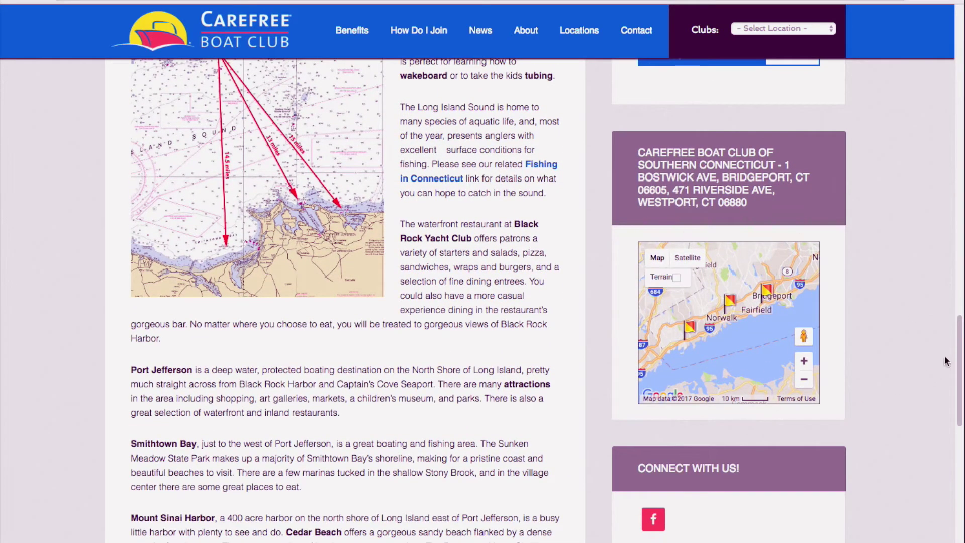
scroll(947, 360, "down", 2)
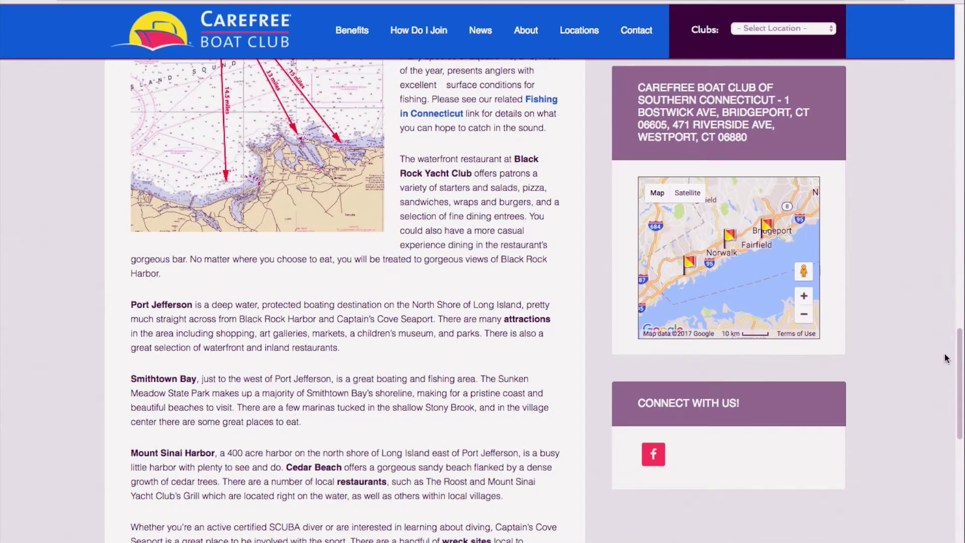
left_click_drag(961, 352, 962, 25)
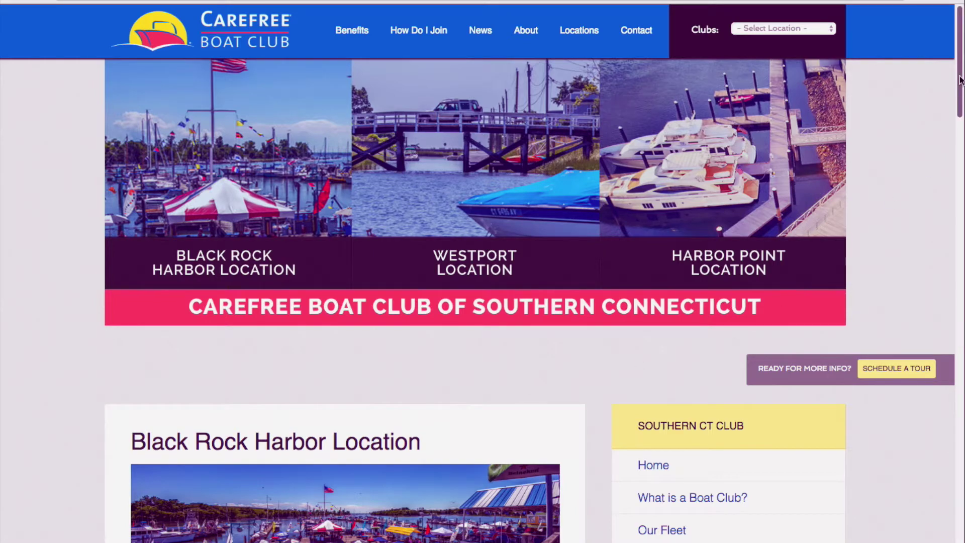
scroll(397, 238, "down", 7)
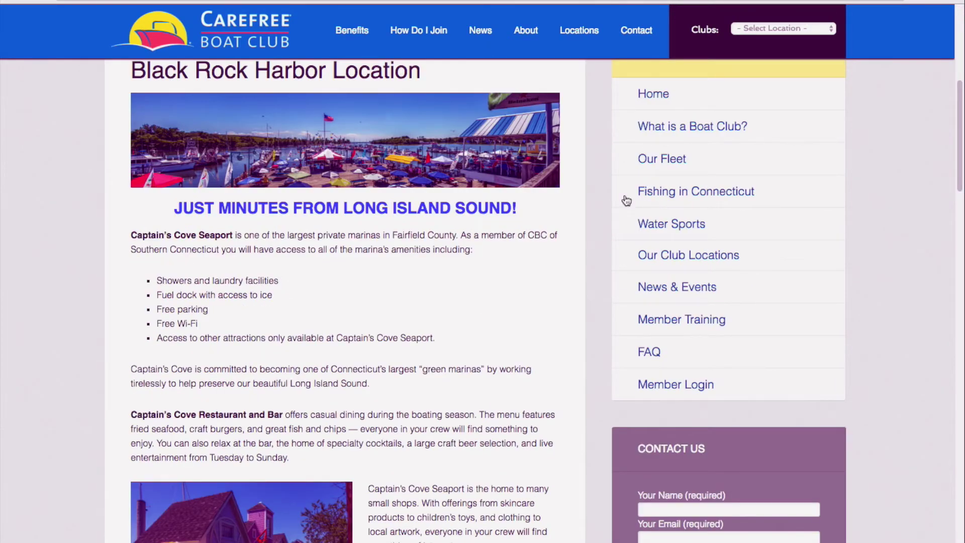
scroll(962, 71, "up", 7)
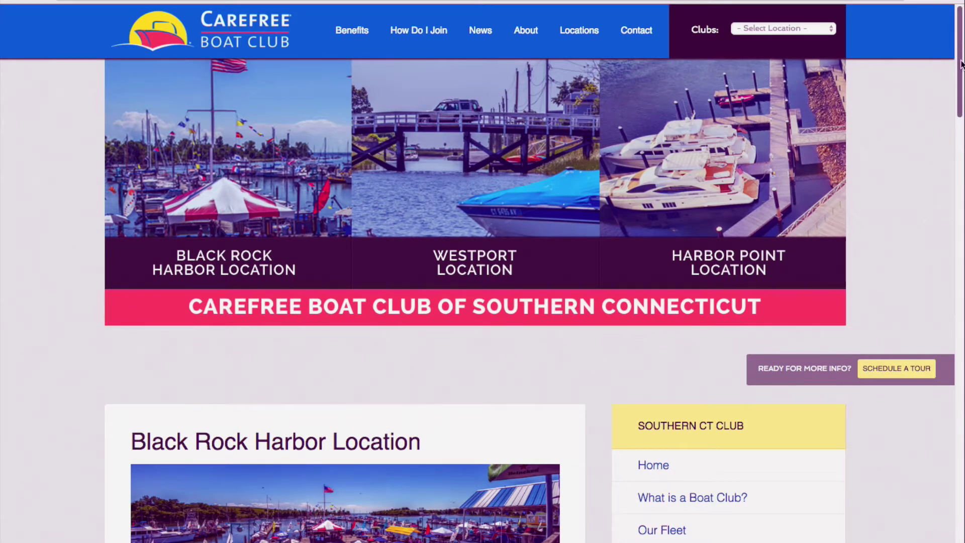
left_click(204, 38)
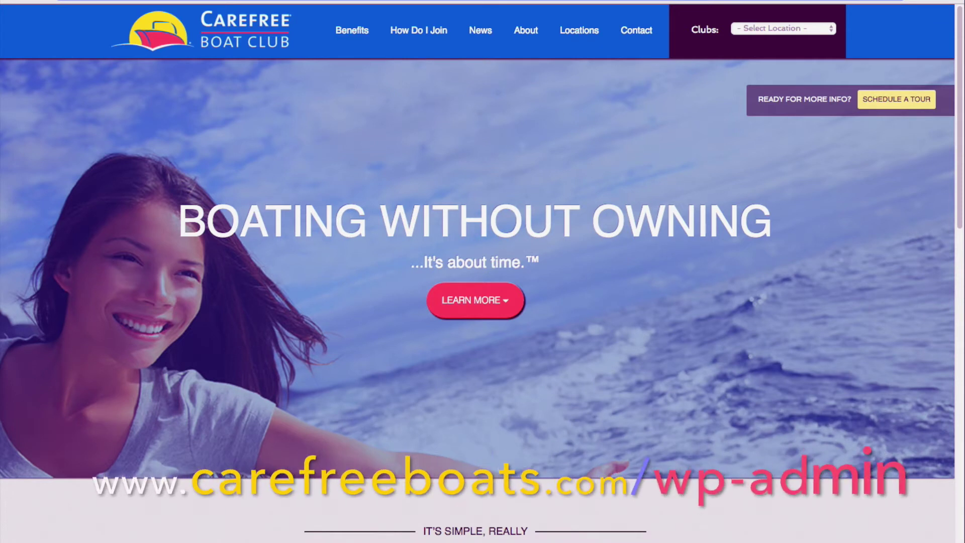
Step: Append /wp-admin to the site address to load the WordPress login page
type("/")
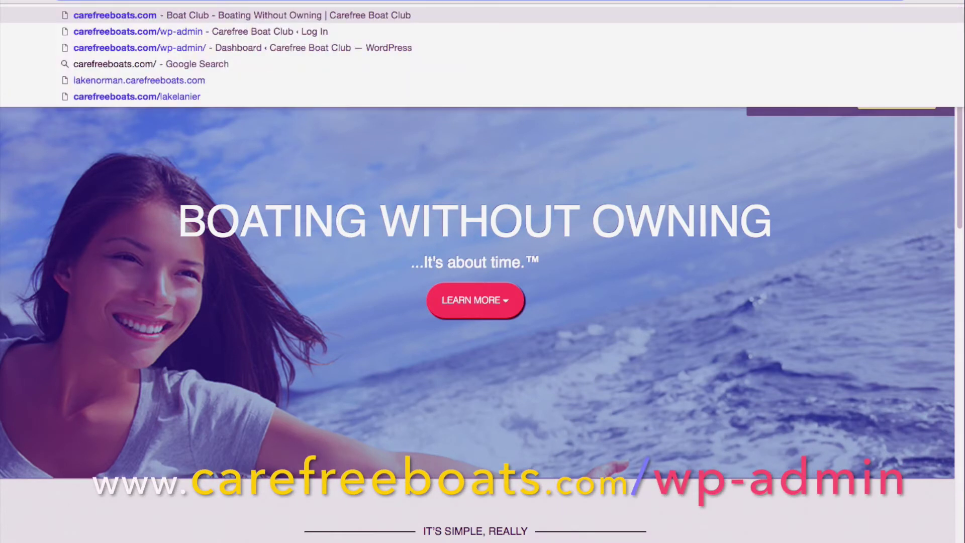
type("wp")
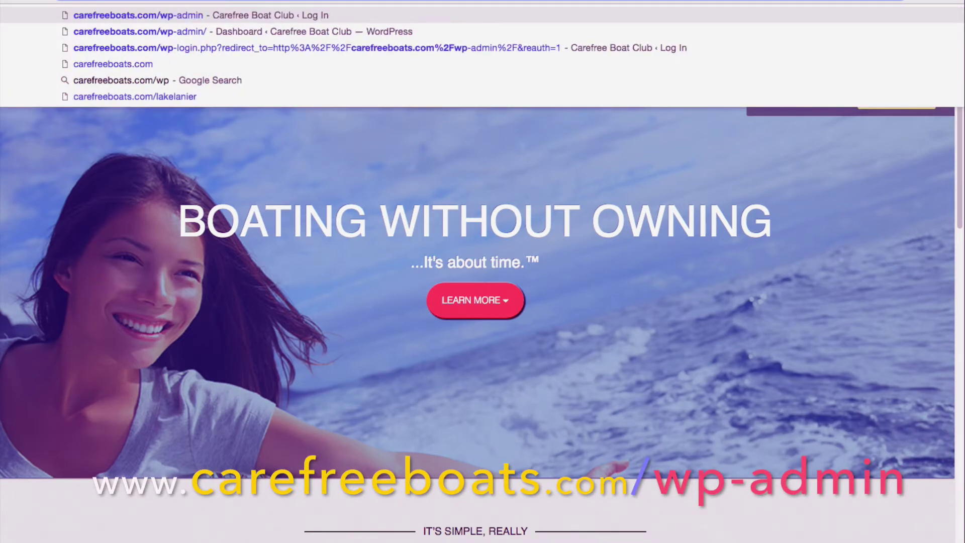
type("-admin")
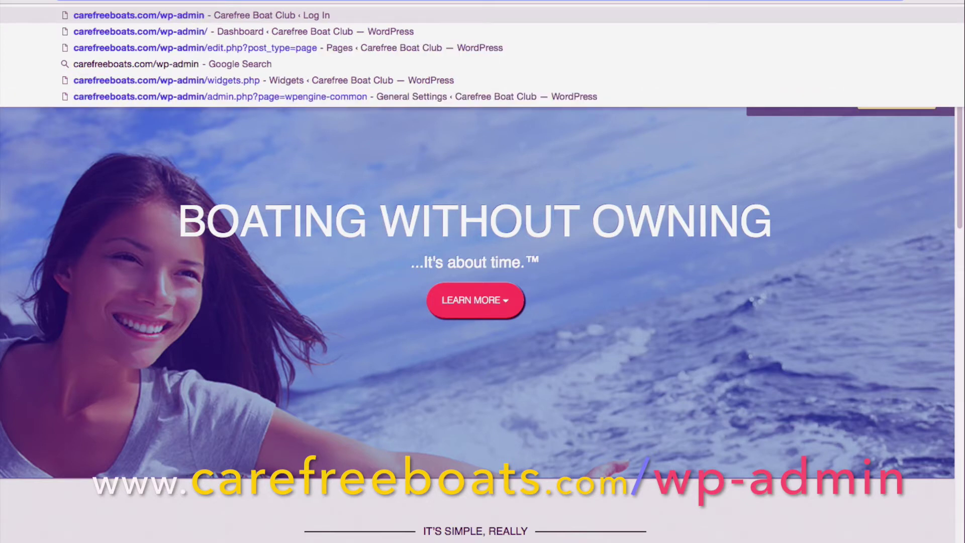
key("Return")
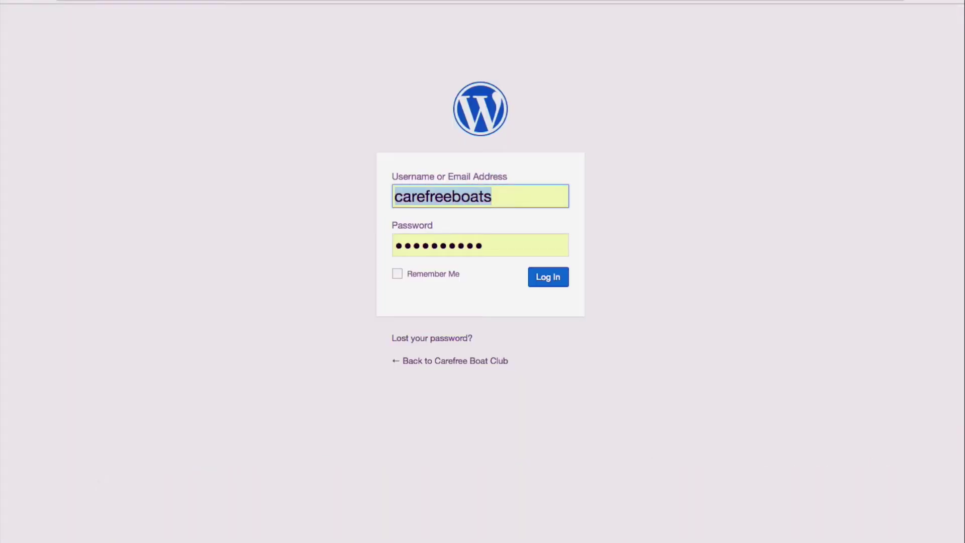
Step: Swap the autofilled username for the saved test account and log in to the Dashboard
left_click(447, 191)
type("test-user")
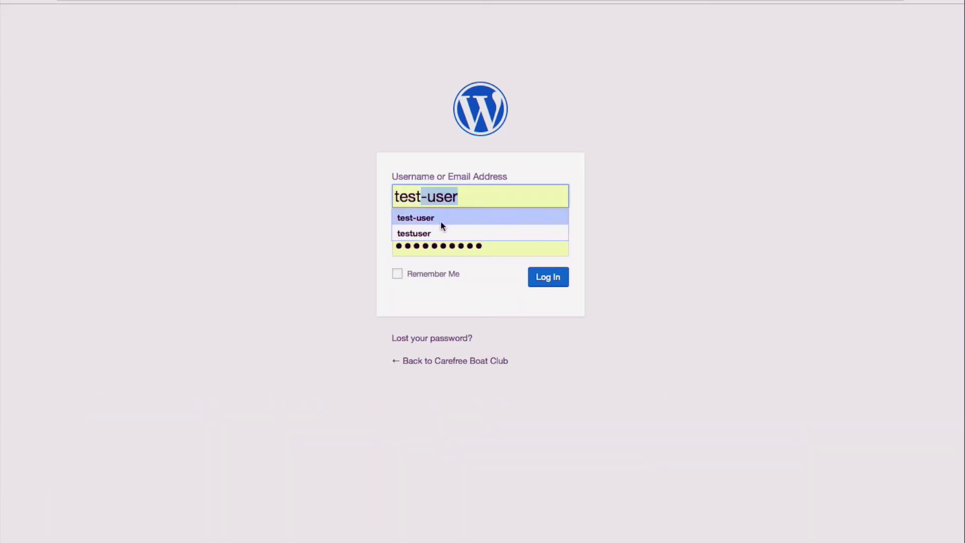
left_click(441, 219)
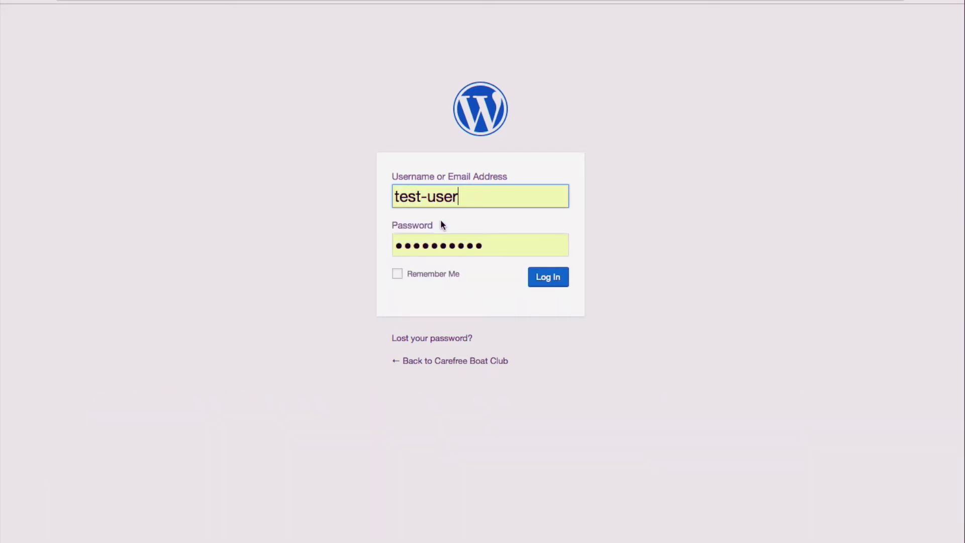
left_click(554, 279)
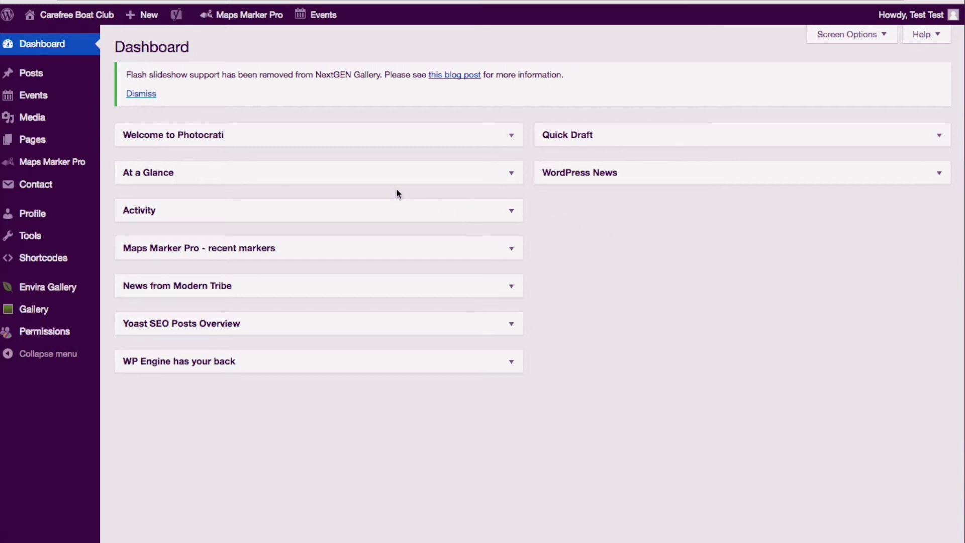
left_click(128, 0)
mouse_move(39, 77)
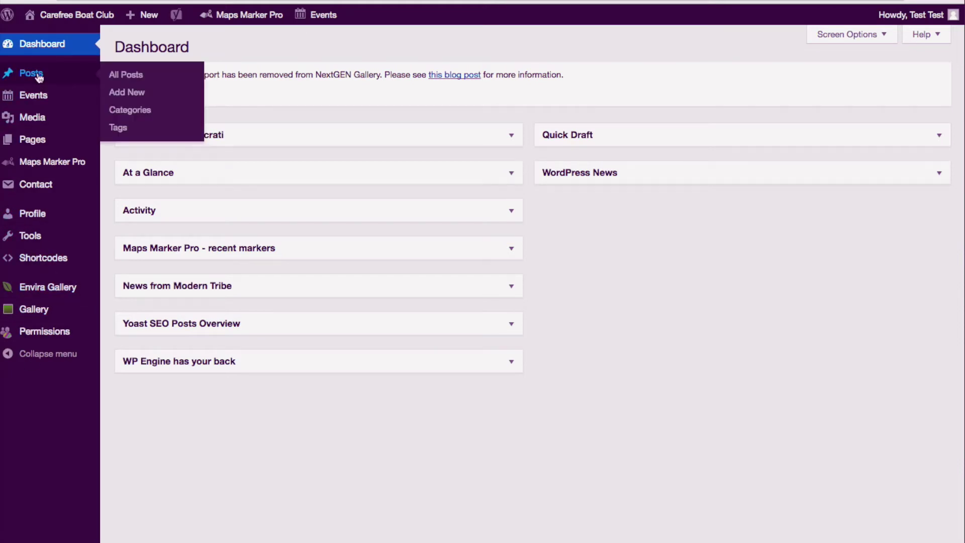
mouse_move(28, 147)
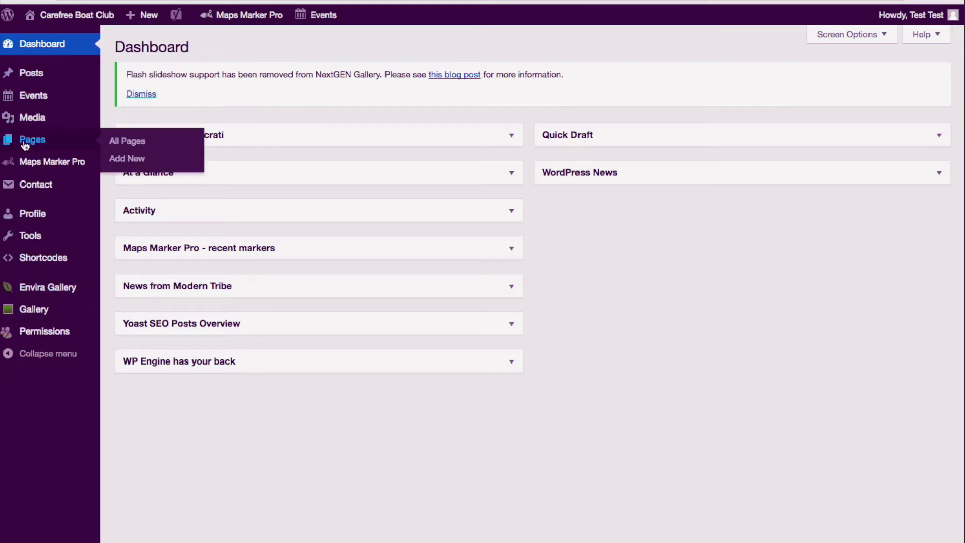
mouse_move(33, 123)
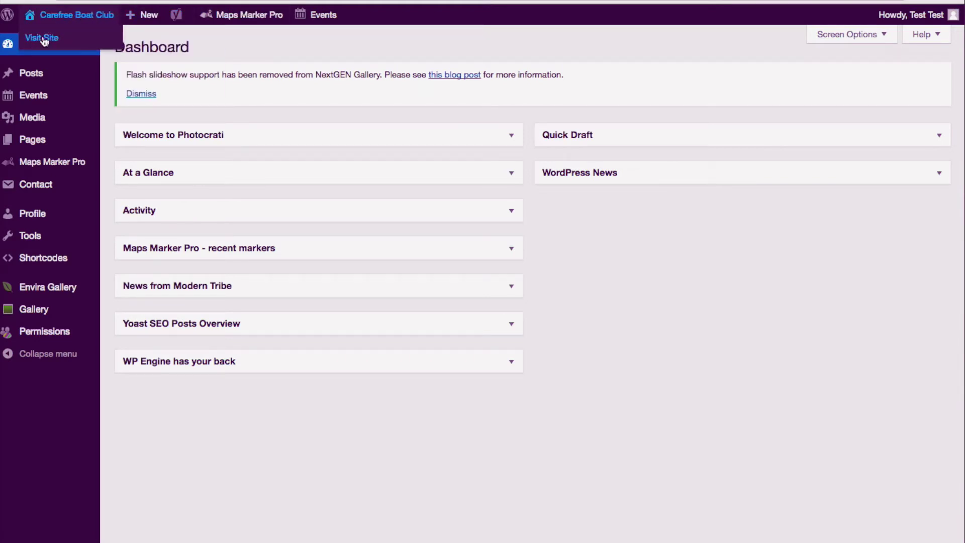
mouse_move(142, 15)
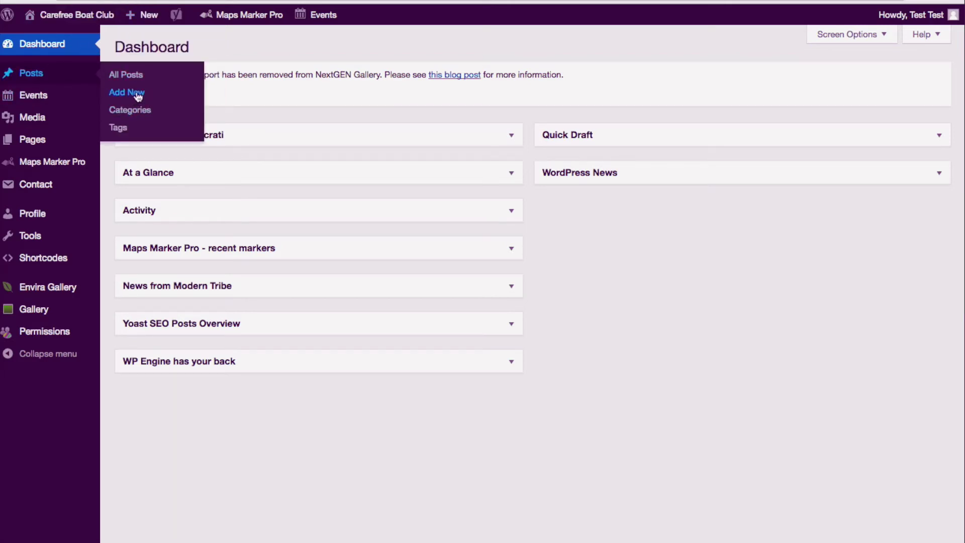
mouse_move(908, 15)
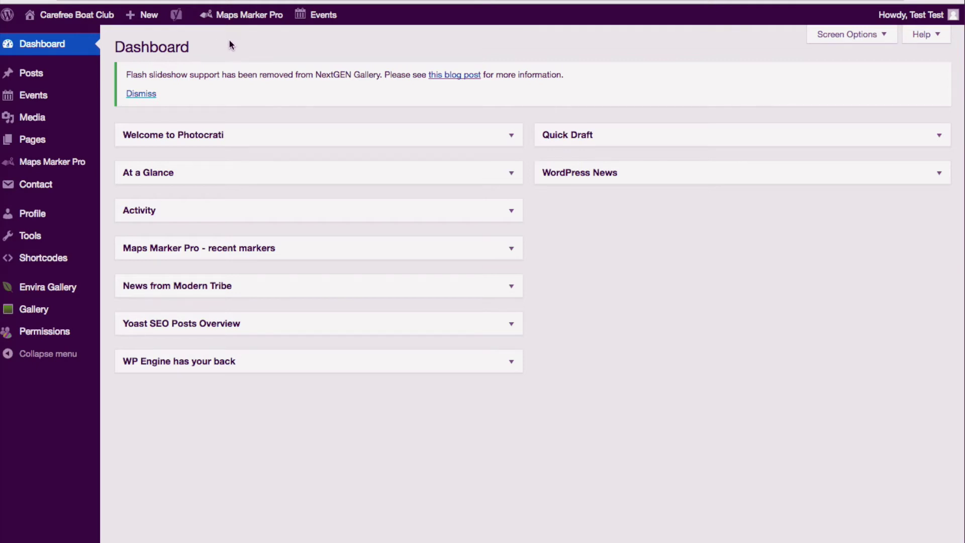
Step: In Pages, search for 'fleet', then go back to the full list of 13 pages
left_click(32, 140)
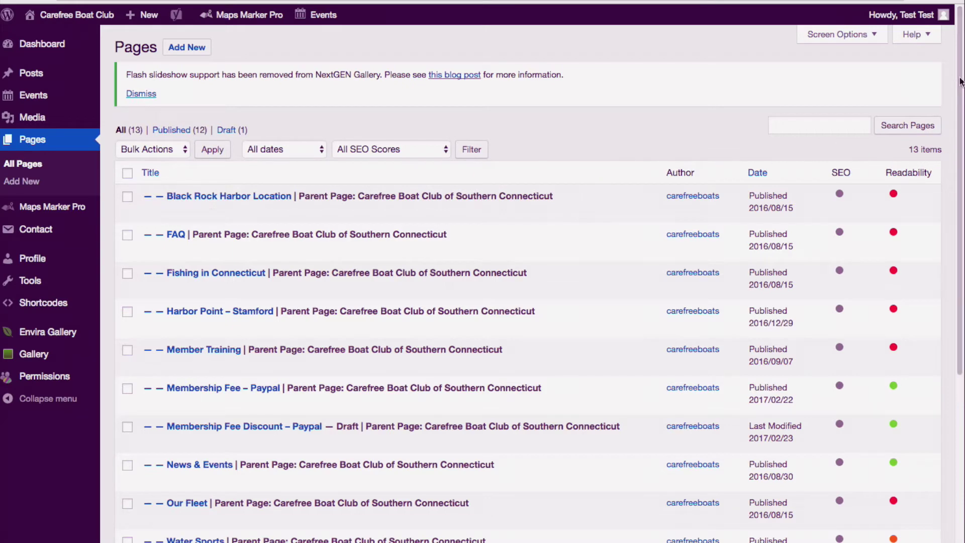
mouse_move(960, 81)
left_mouse_down()
mouse_move(960, 224)
mouse_move(962, 90)
left_mouse_up()
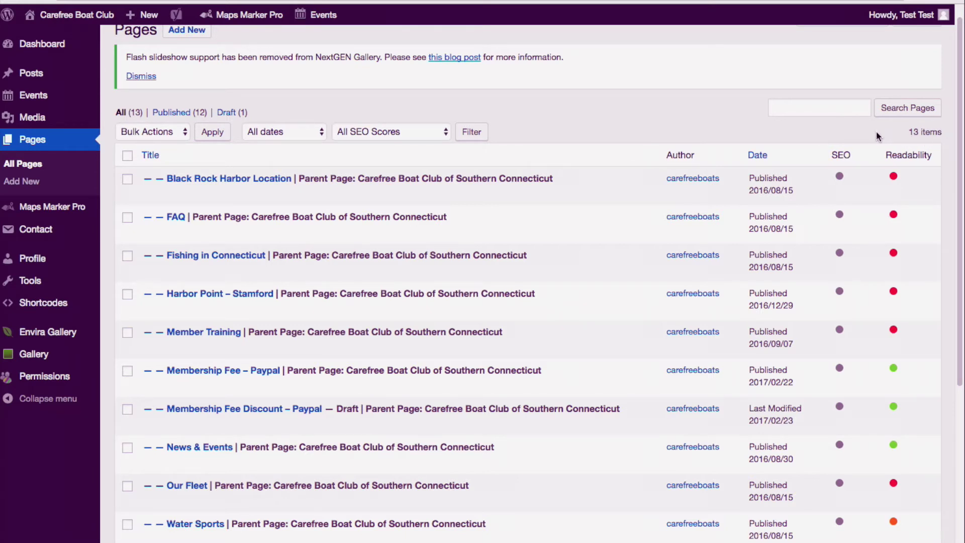
left_click(804, 108)
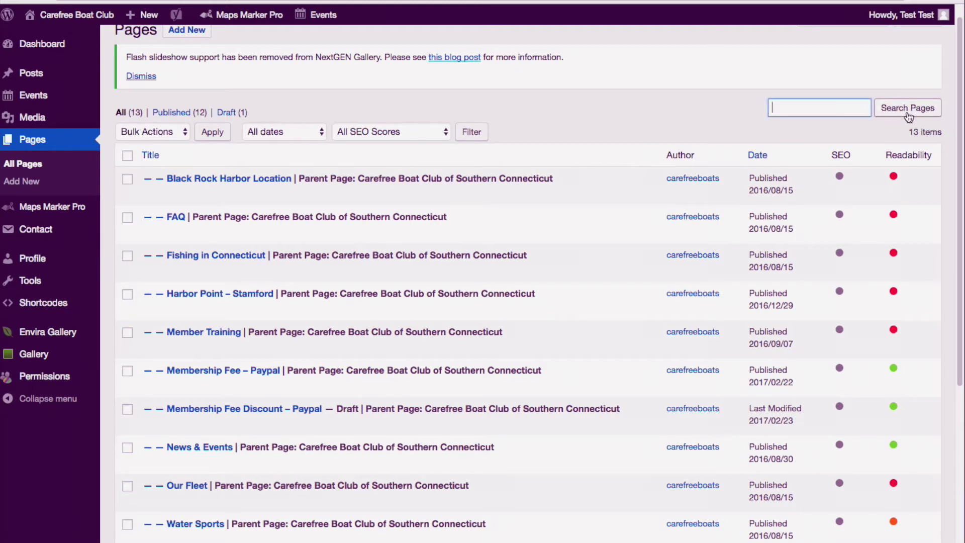
left_click(802, 108)
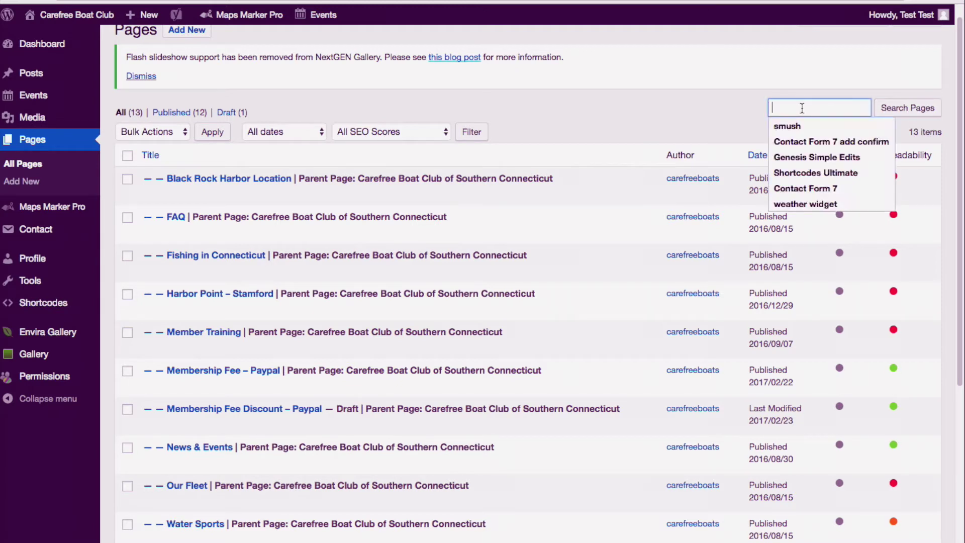
left_click(718, 117)
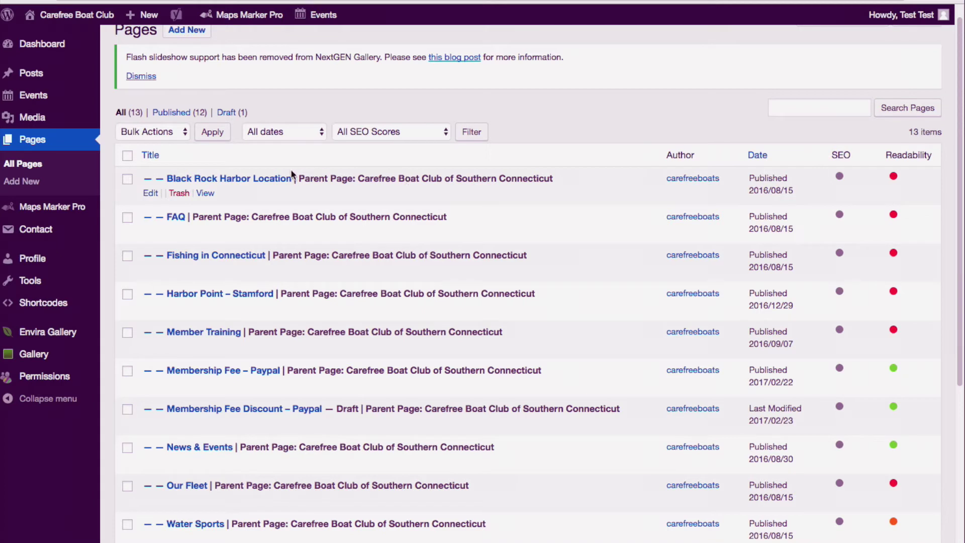
left_click(786, 115)
type("fleet")
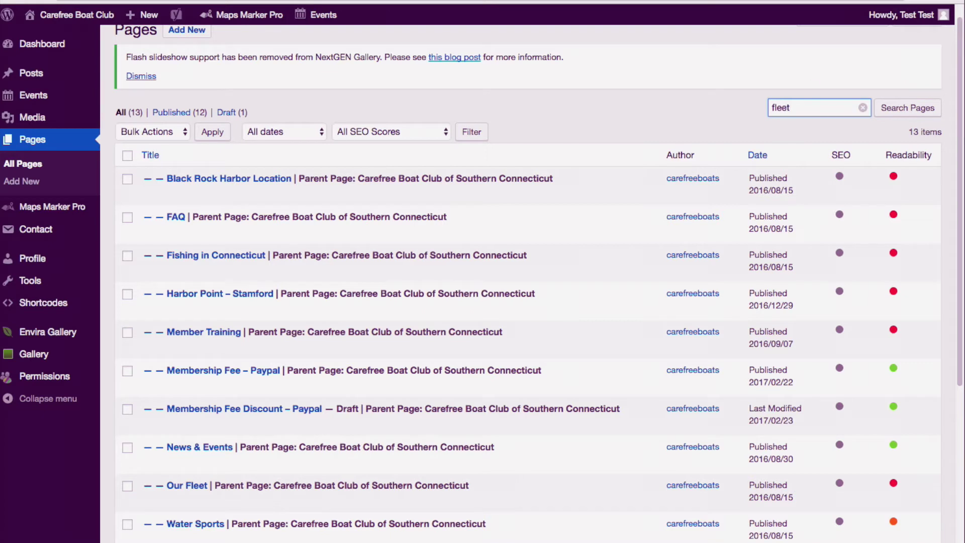
left_click(903, 114)
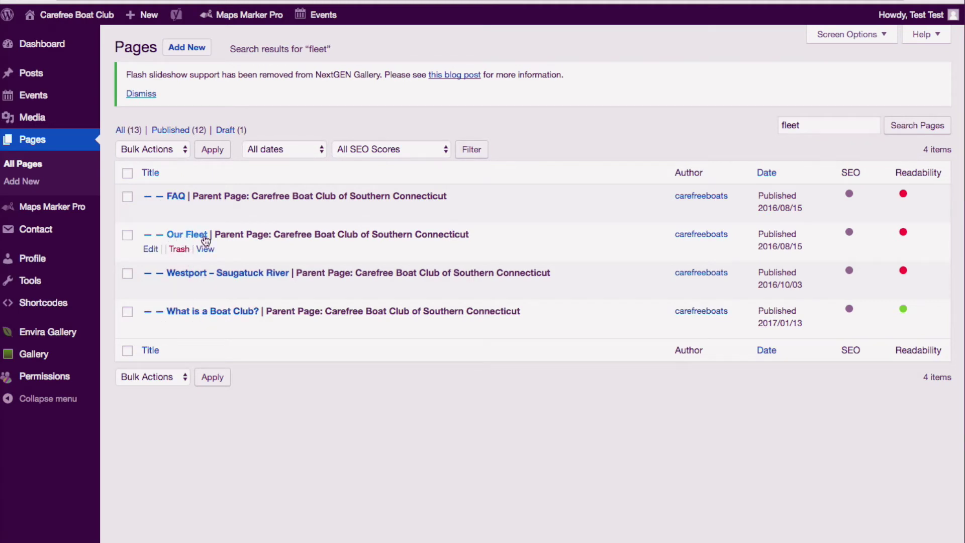
key("alt+Left")
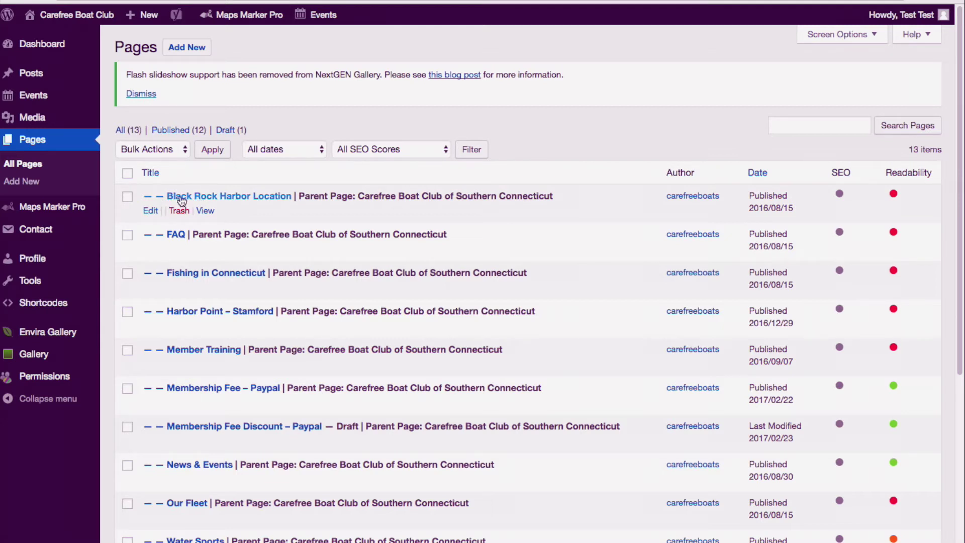
Step: Open Black Rock Harbor Location in Edit Page, selecting its title but leaving it unchanged
left_click(221, 197)
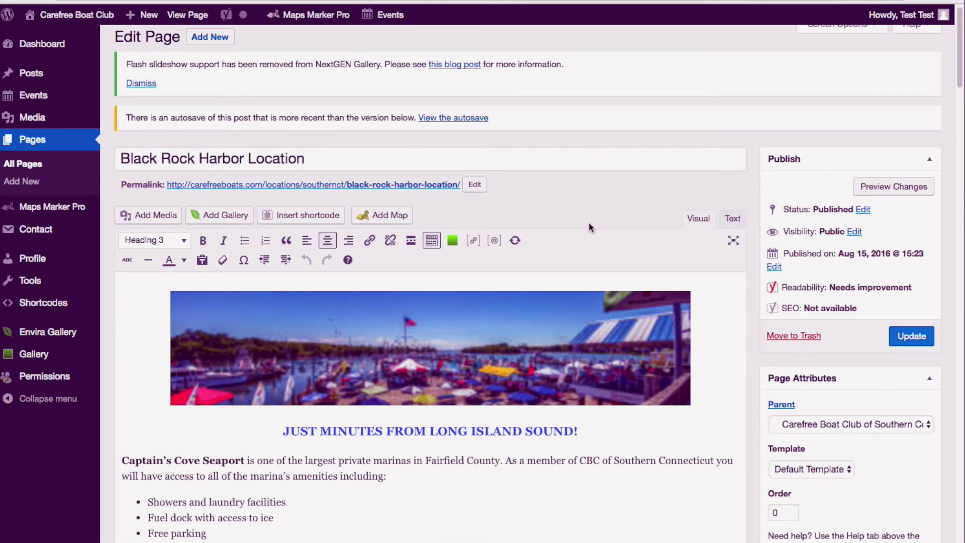
left_click(347, 164)
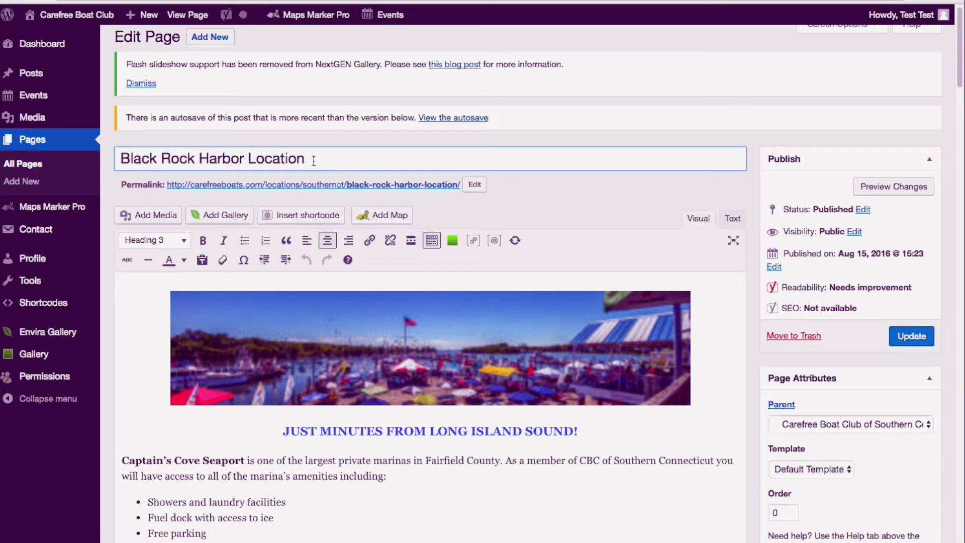
left_click_drag(120, 159, 322, 160)
left_click(352, 160)
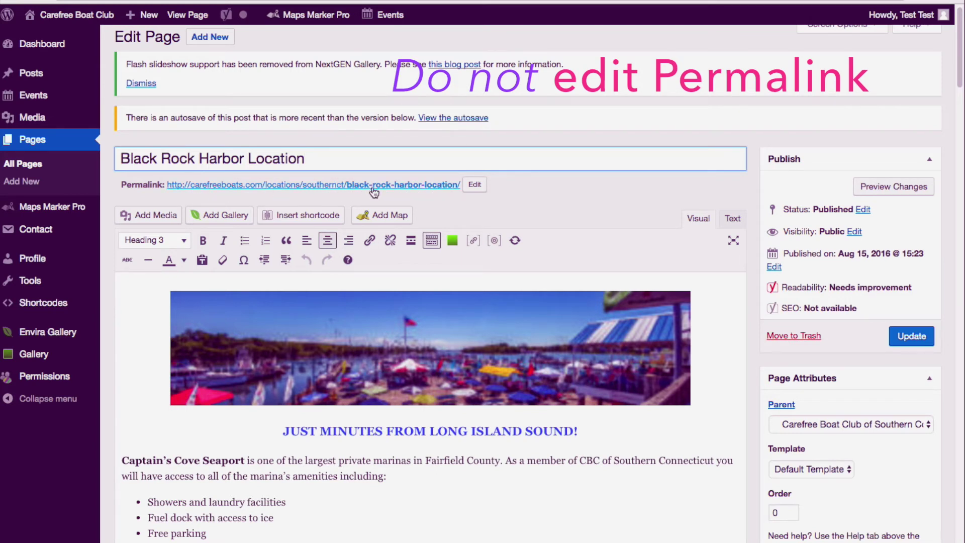
left_click(159, 158)
left_click(540, 199)
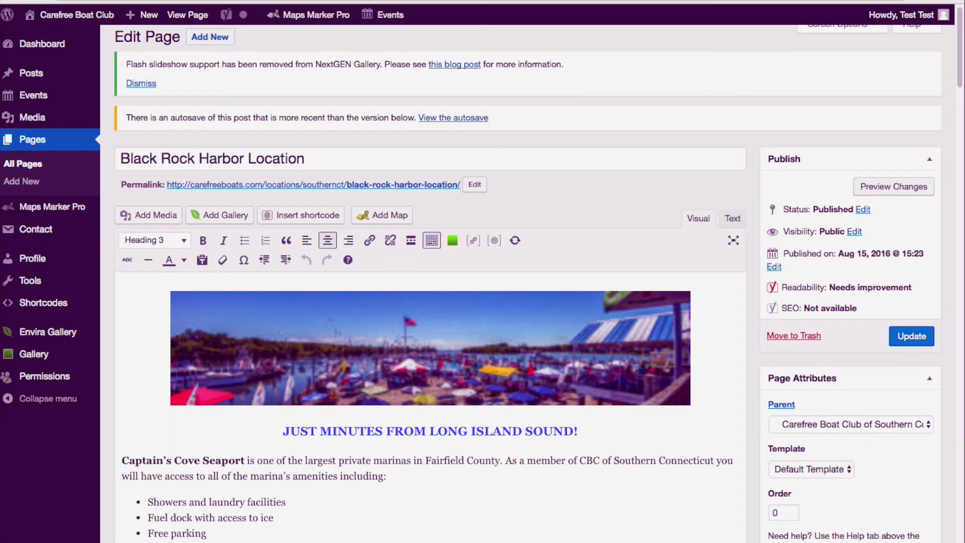
left_click_drag(959, 45, 959, 75)
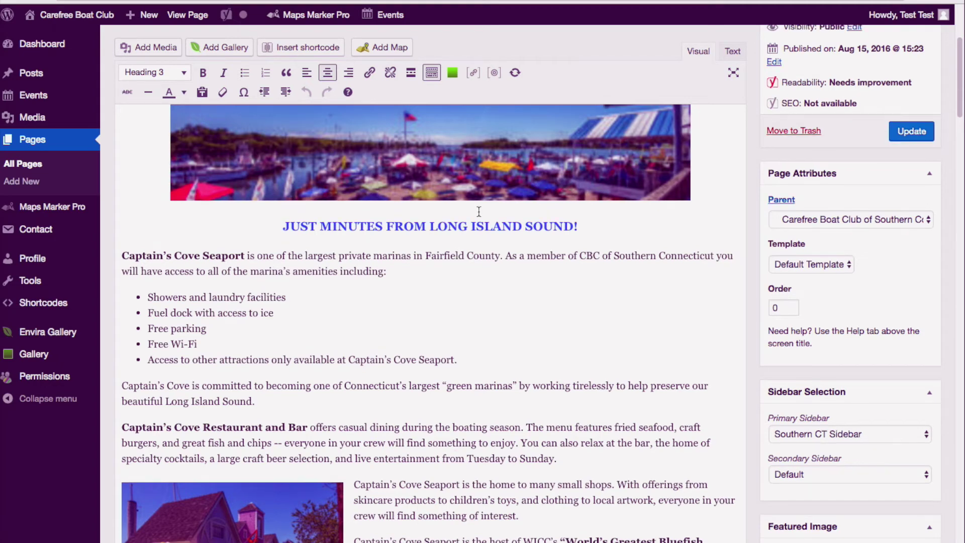
Step: Put the caret in the first paragraph and bring up the Insert Media dialog
scroll(457, 202, "up", 3)
left_click(493, 423)
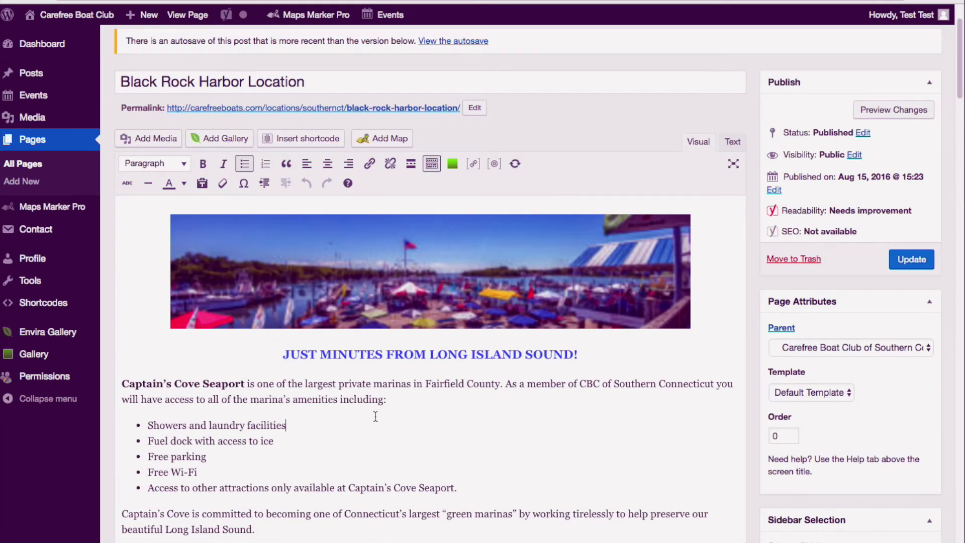
left_click(126, 385)
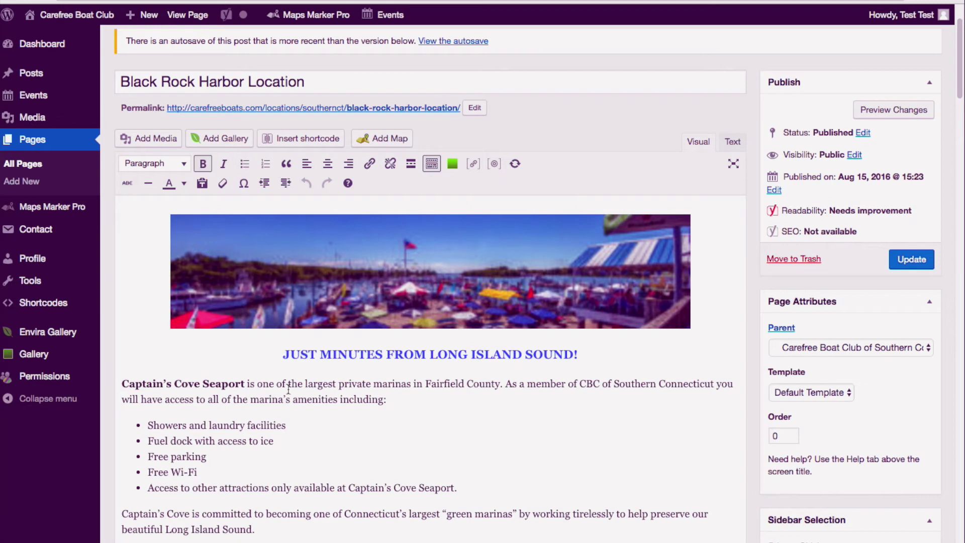
left_click(145, 142)
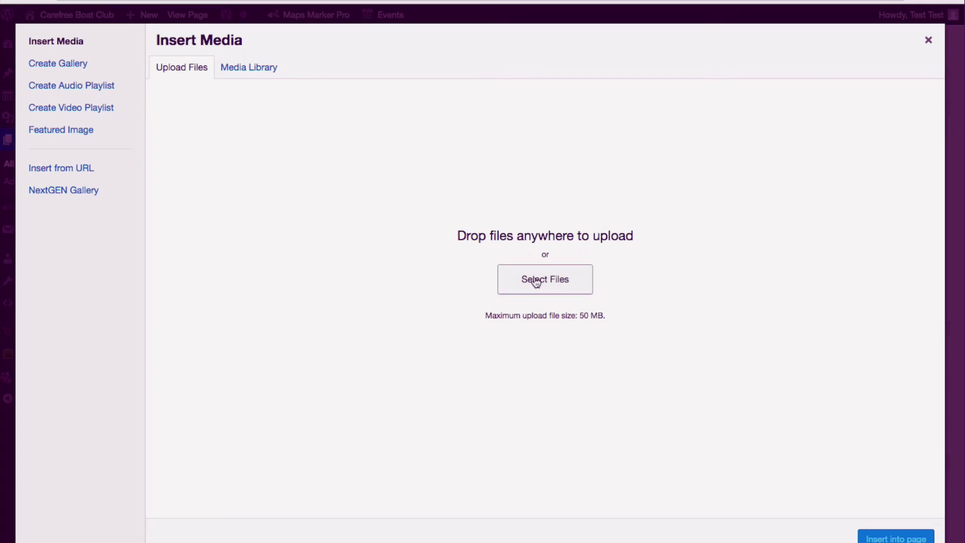
Step: Check the empty Media Library, close Insert Media, and select the harbour banner image
left_click(245, 73)
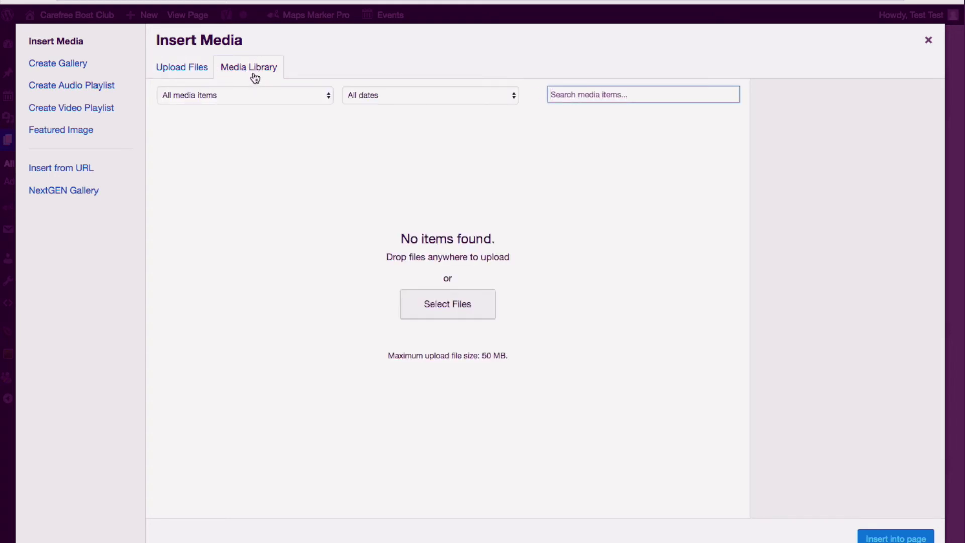
left_click(195, 69)
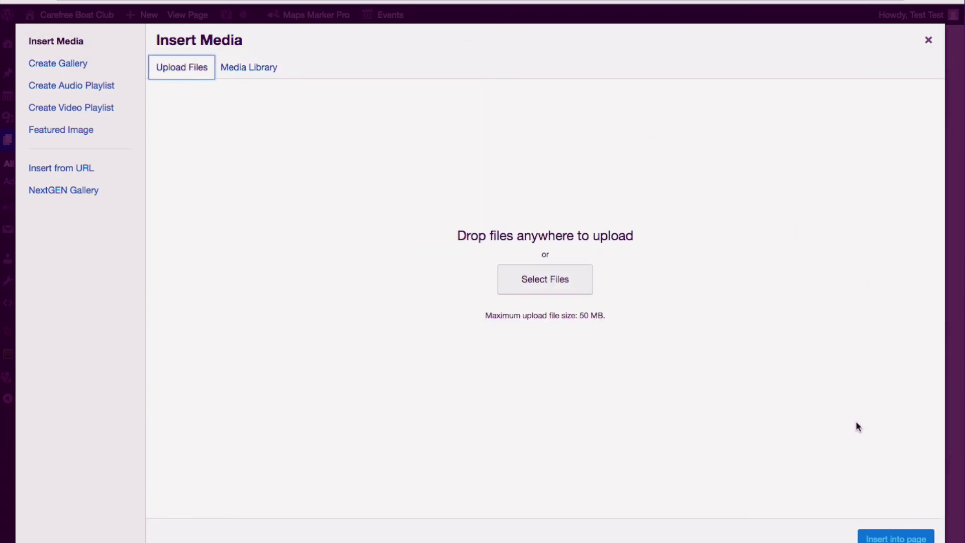
left_click(929, 43)
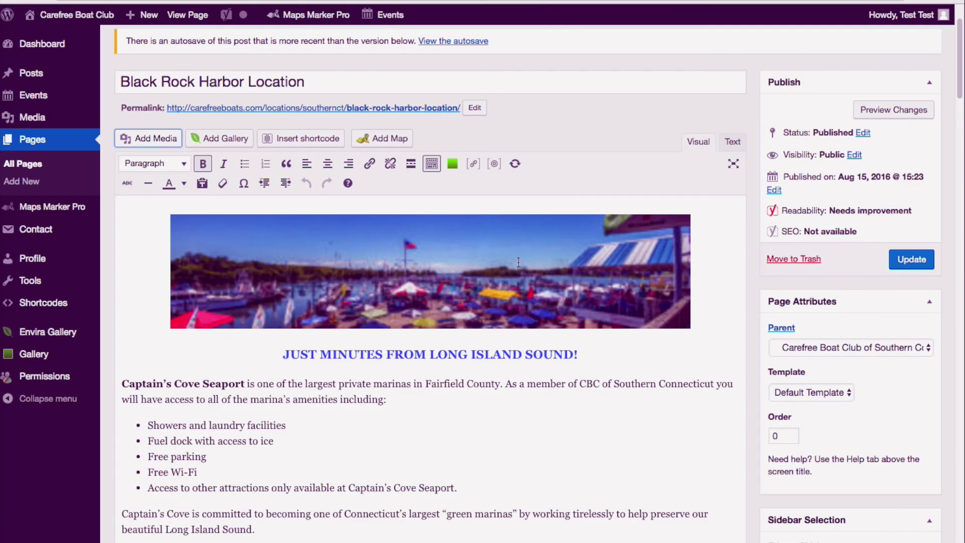
left_click(473, 272)
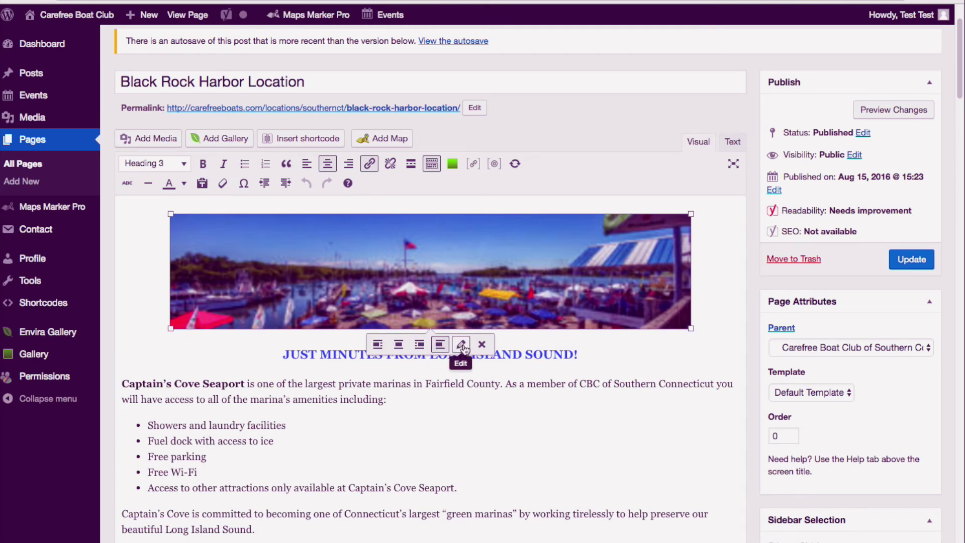
left_click(461, 345)
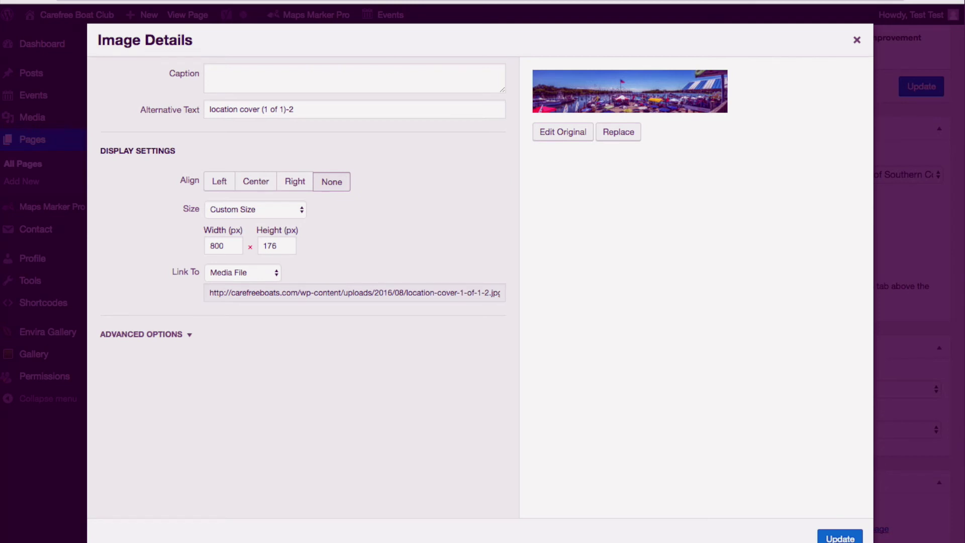
left_click(302, 211)
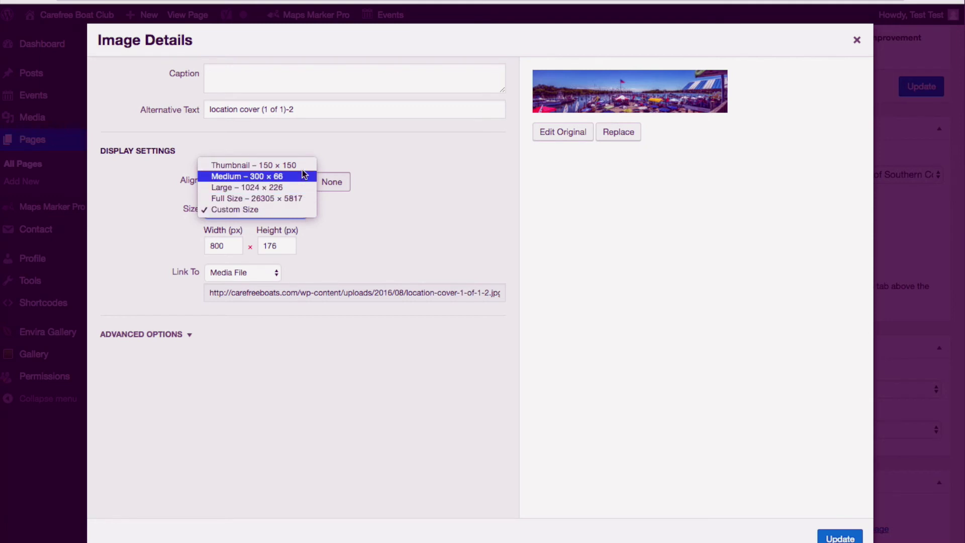
left_click(300, 209)
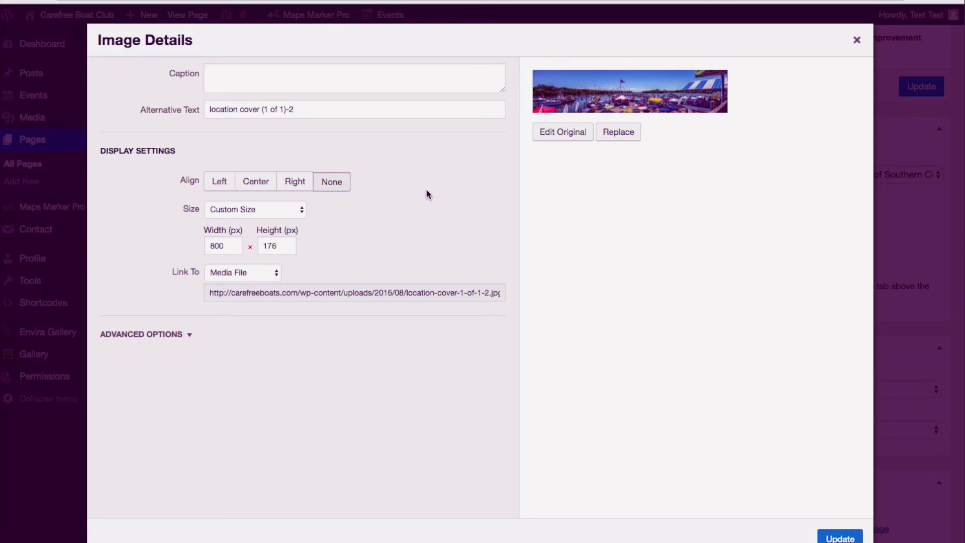
left_click(858, 41)
left_click(409, 265)
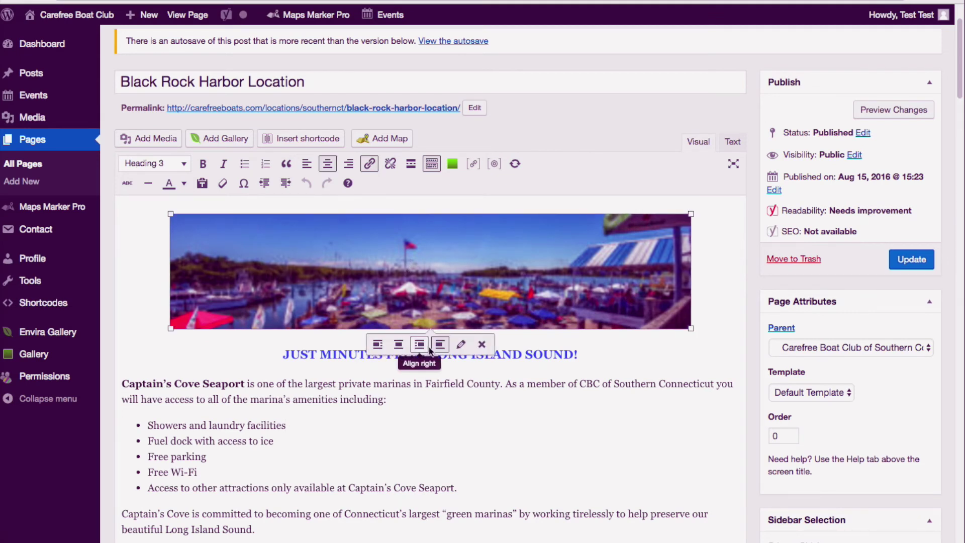
left_click(436, 416)
left_click(247, 384)
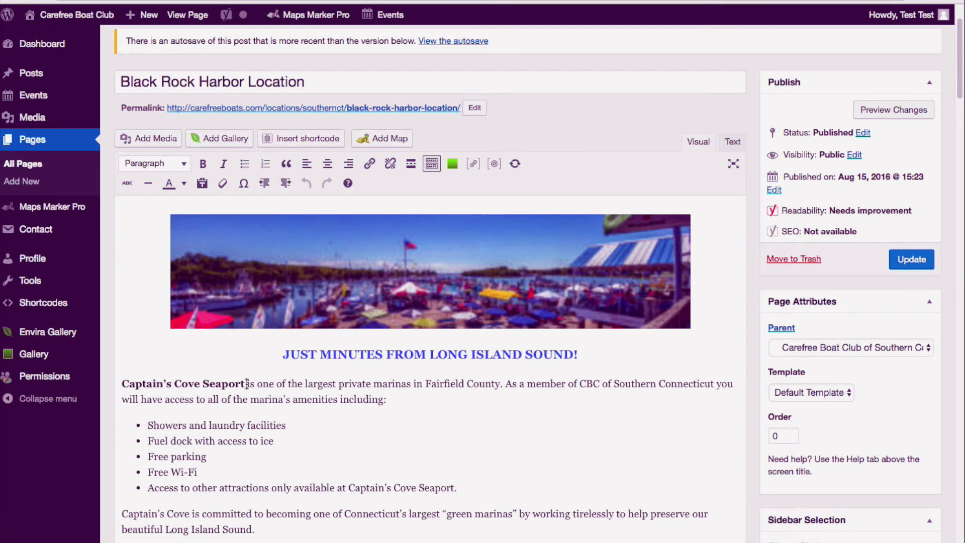
left_click_drag(122, 383, 246, 385)
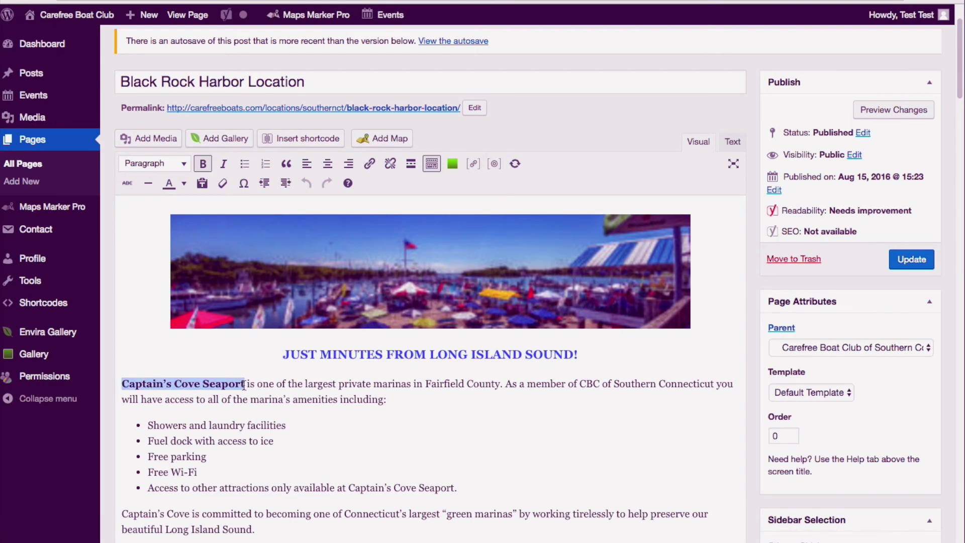
left_click(149, 426)
left_click_drag(149, 426, 478, 491)
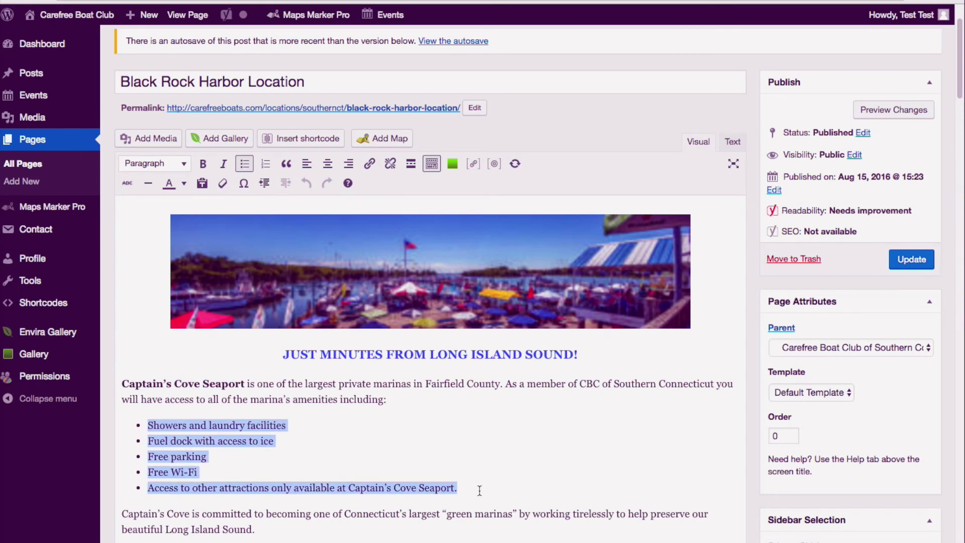
left_click(480, 491)
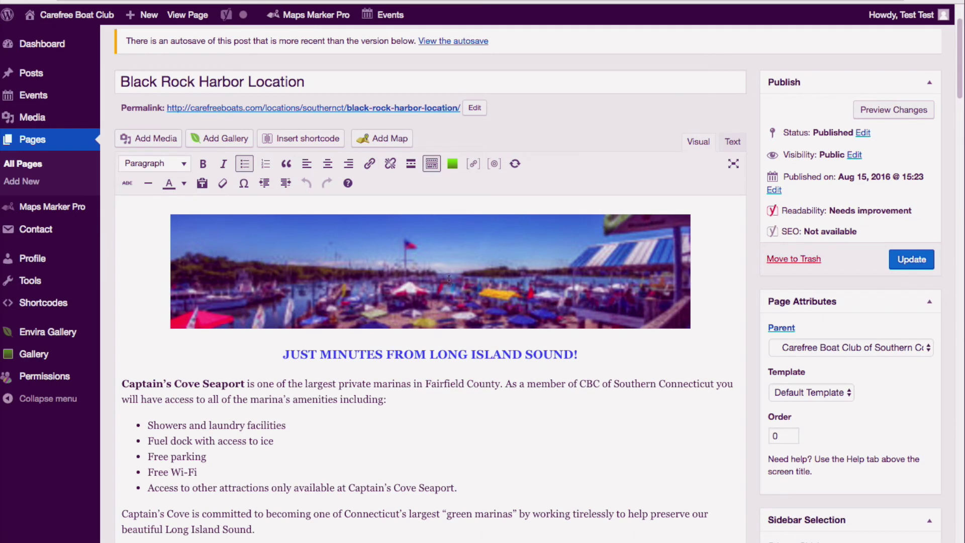
left_click(283, 355)
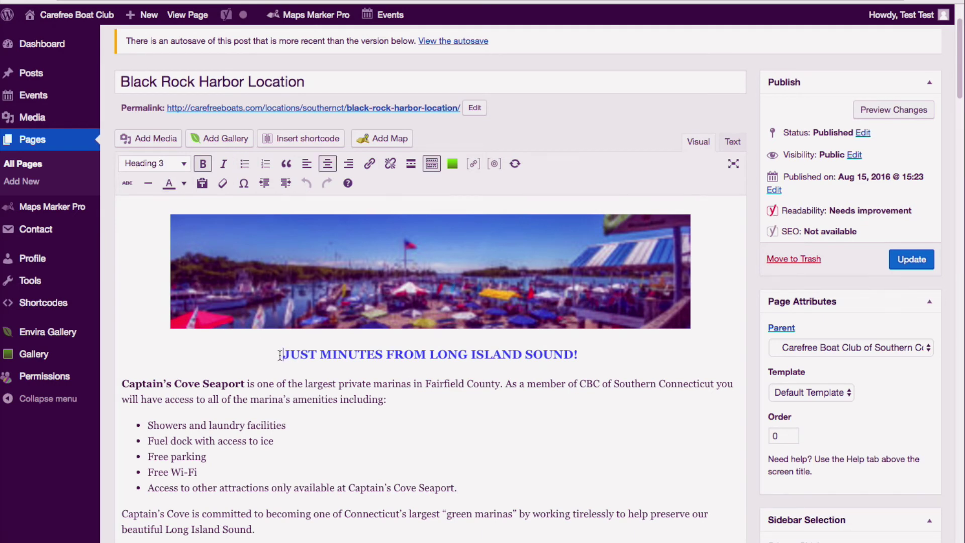
left_click_drag(282, 355, 572, 370)
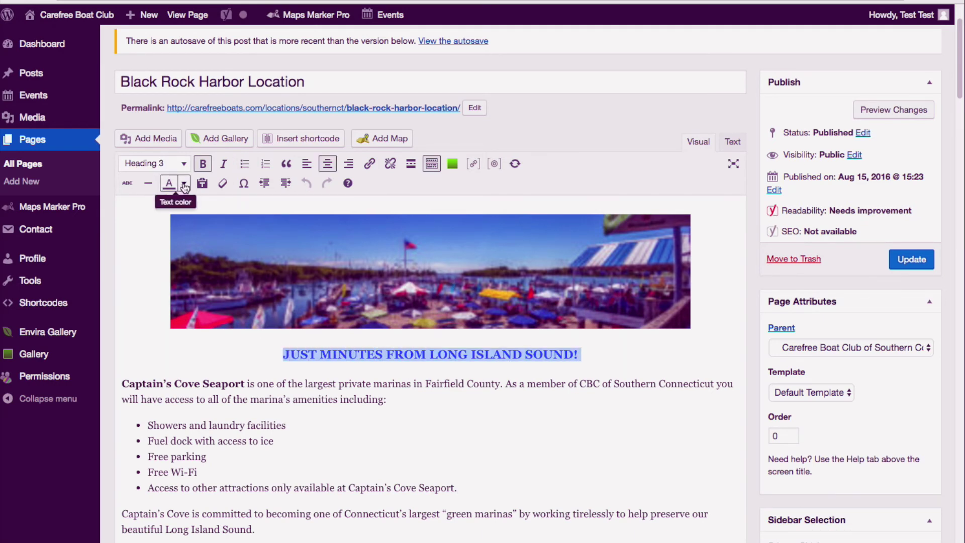
left_click(184, 184)
left_click(184, 184)
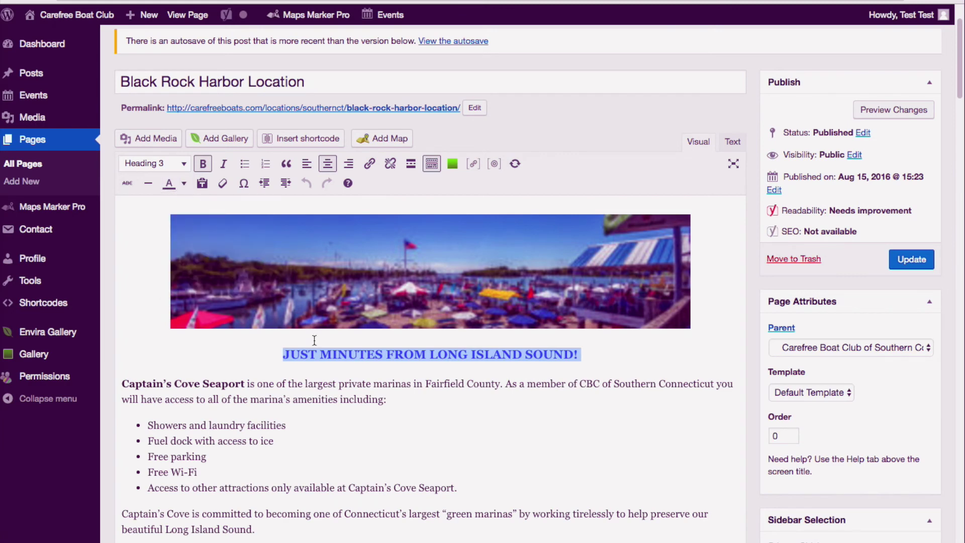
left_click(374, 367)
left_click(391, 407)
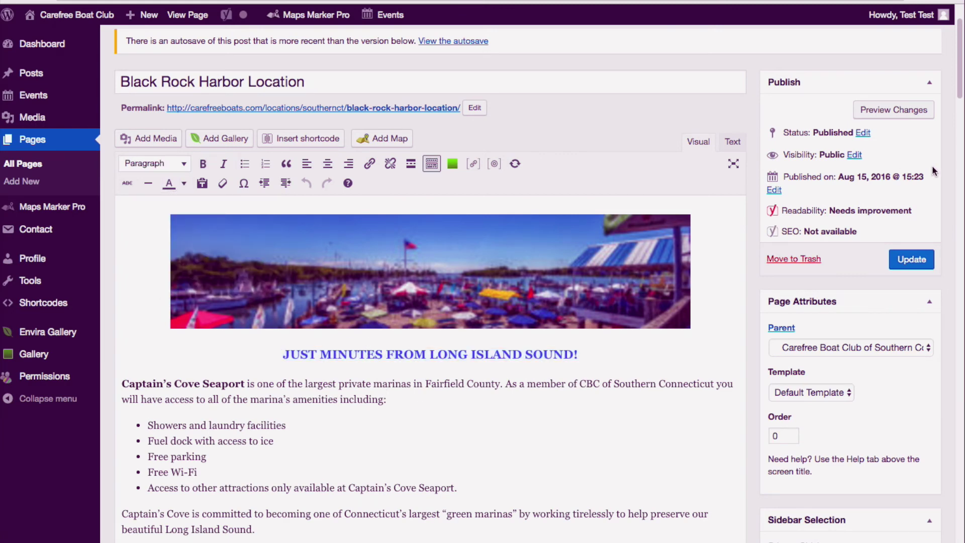
left_click_drag(962, 55, 923, 269)
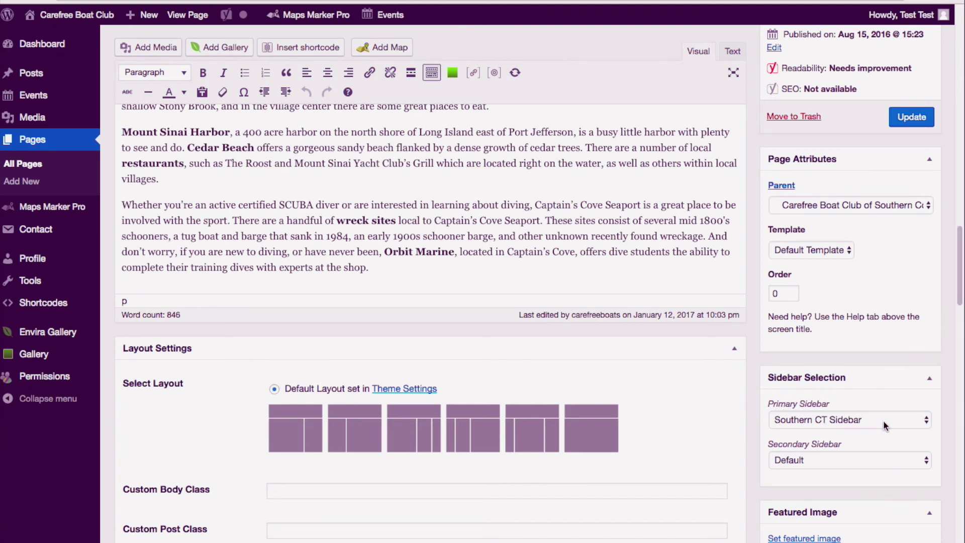
Step: Preview the unsaved Black Rock Harbor Location changes from the Publish box
scroll(963, 274, "up", 3)
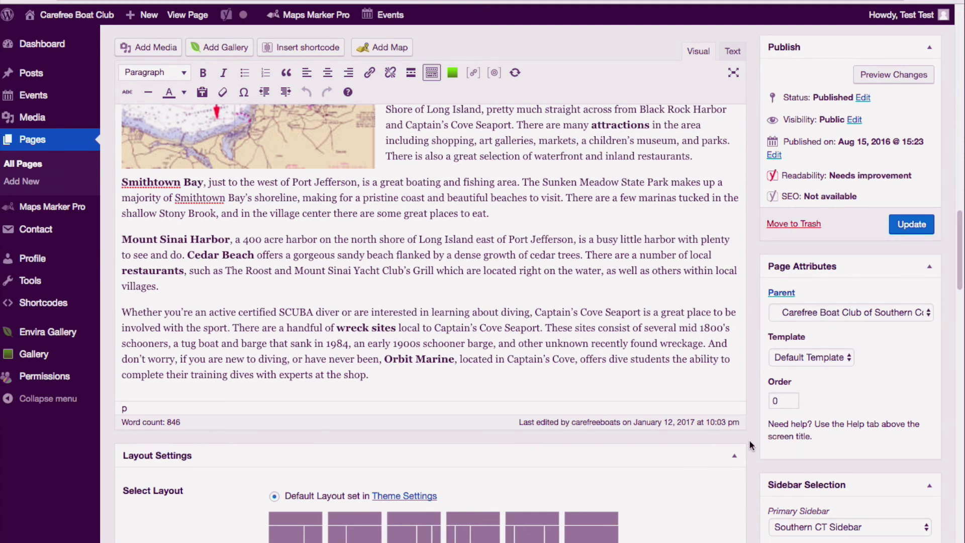
left_click_drag(962, 220, 962, 136)
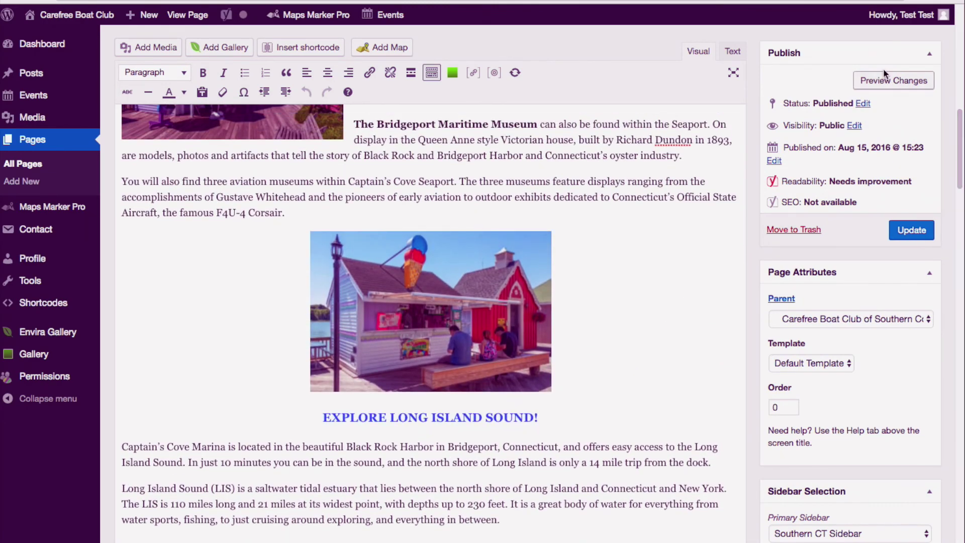
left_click(892, 83)
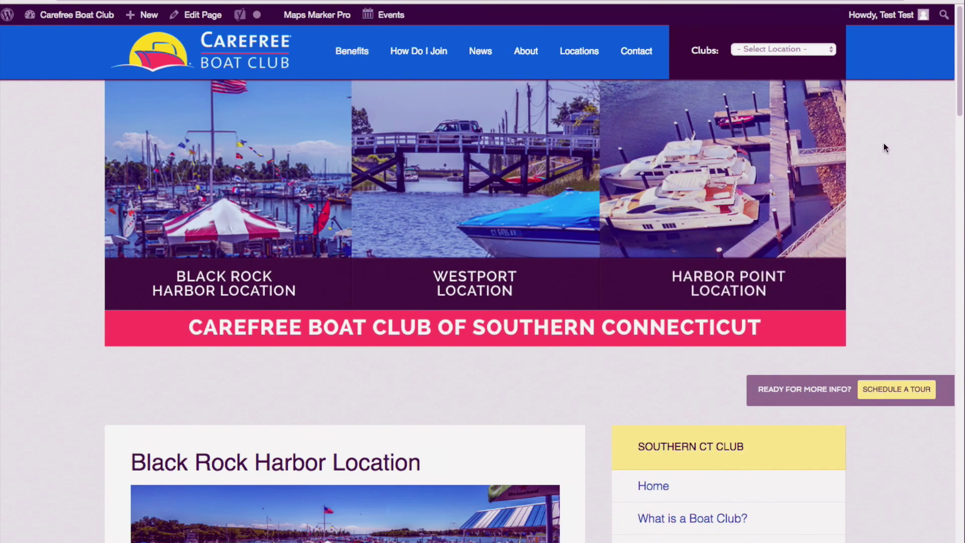
Step: Scroll down the Black Rock Harbor Location preview to look it over
scroll(154, 254, "down", 9)
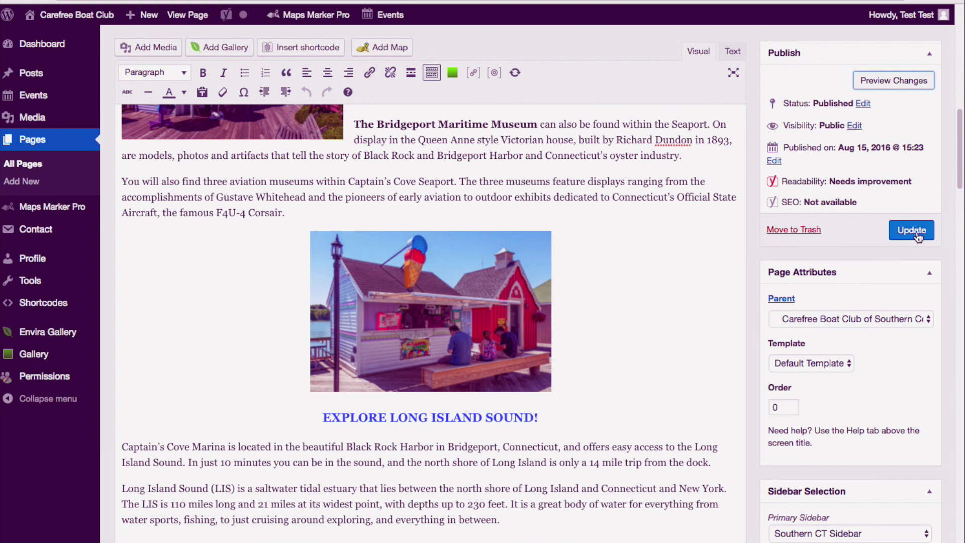
left_click(950, 168)
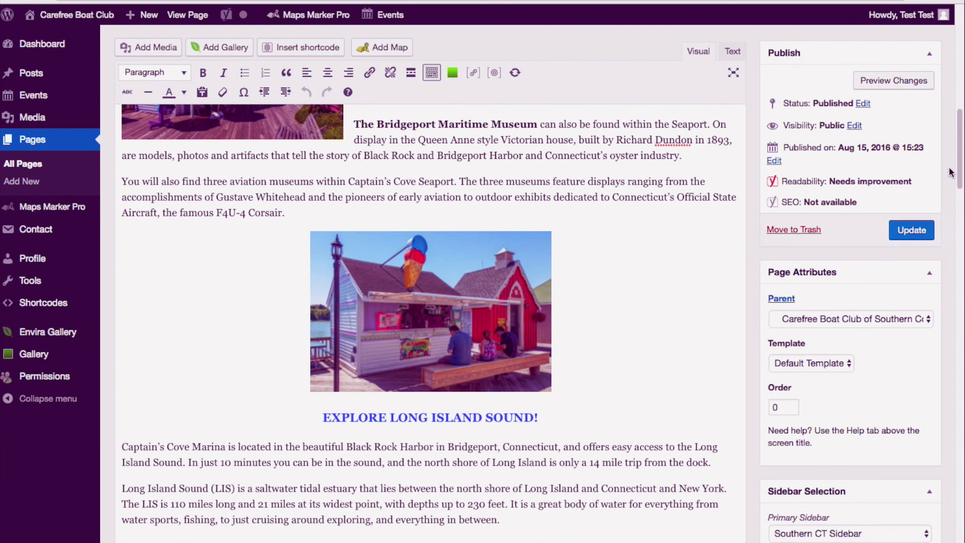